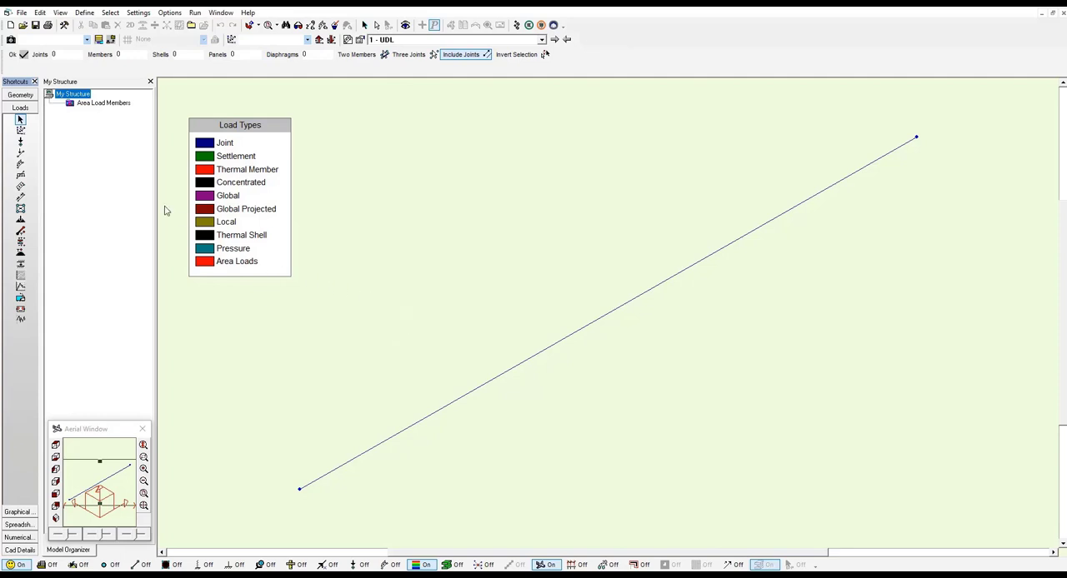
# - Check the beam's global projected load and convert the member into subdivided meshable panels
pyautogui.click(20, 175)
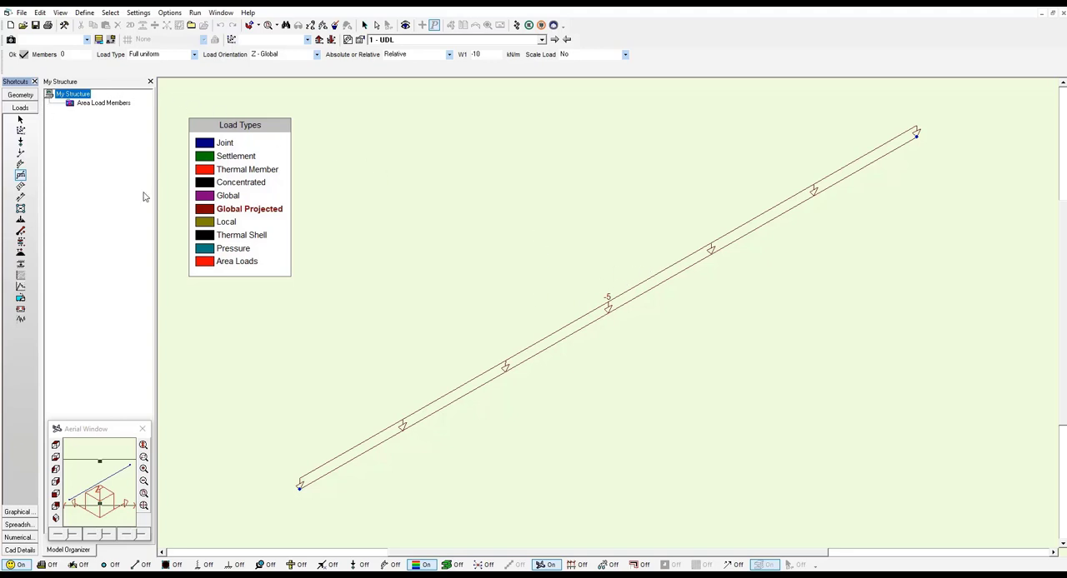
pyautogui.click(30, 96)
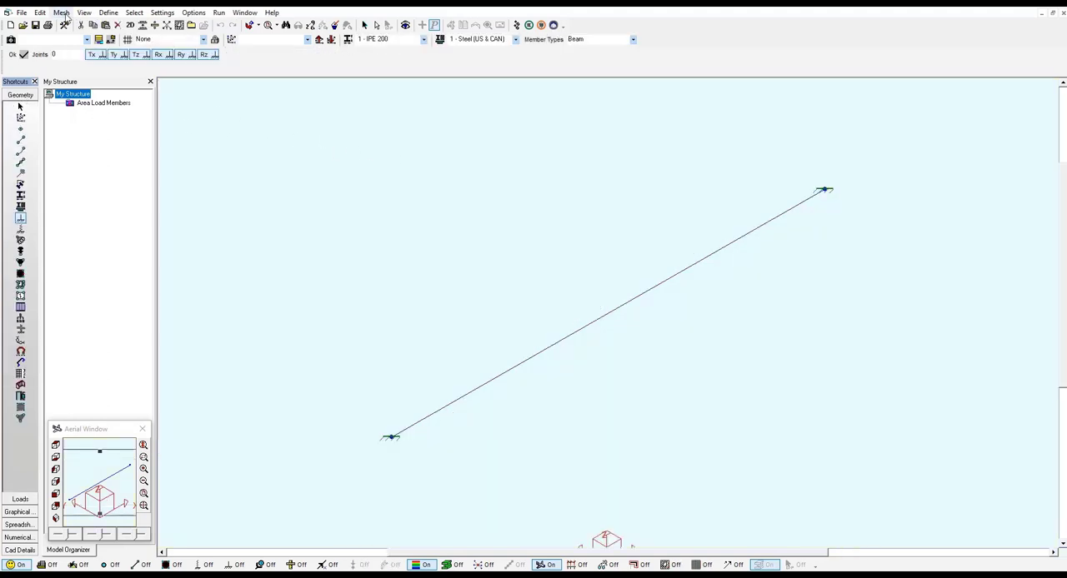
pyautogui.click(62, 13)
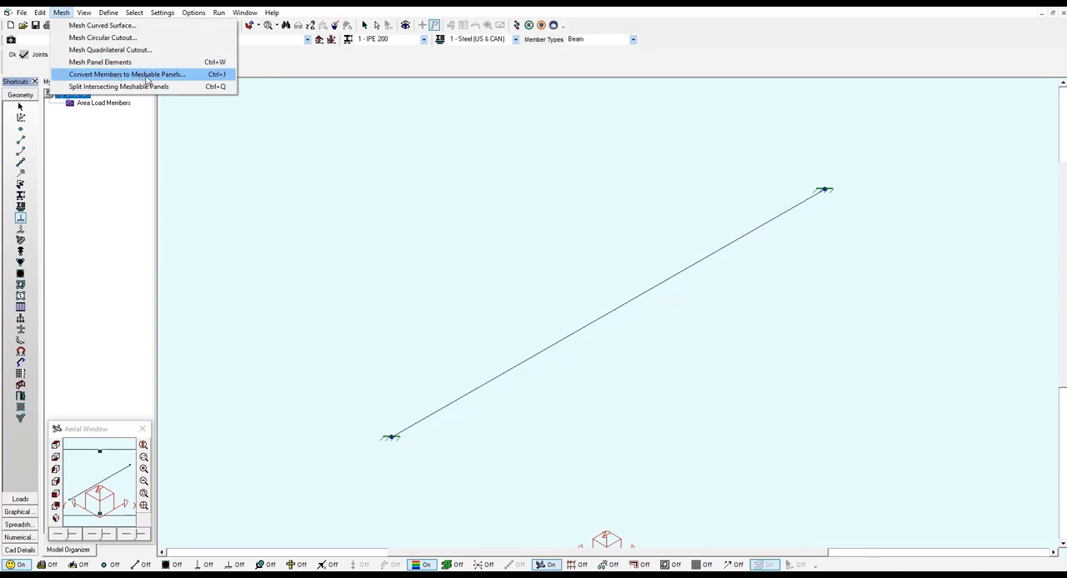
pyautogui.click(228, 78)
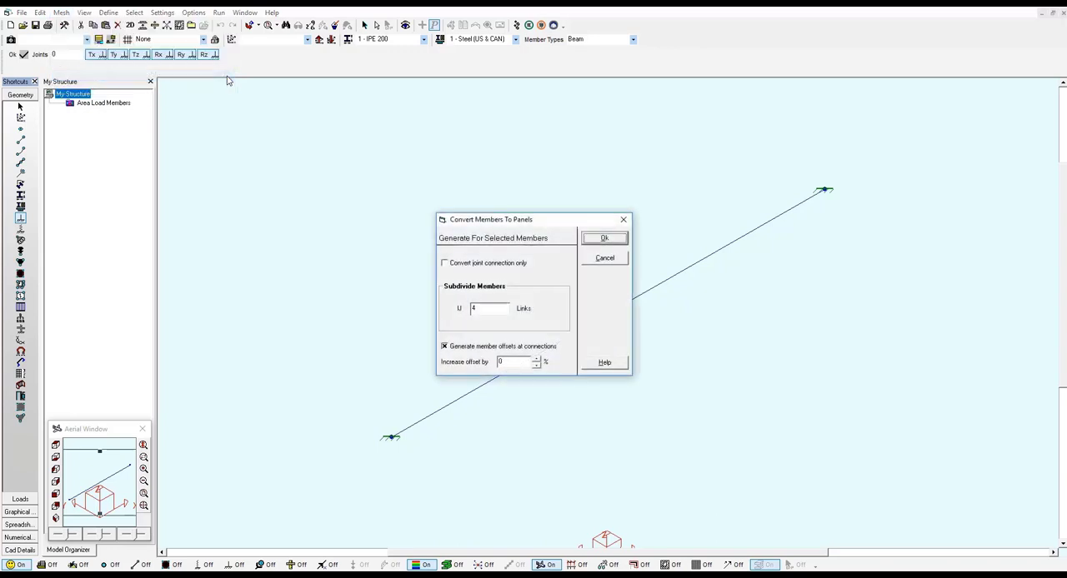
pyautogui.doubleClick(480, 308)
pyautogui.click(593, 240)
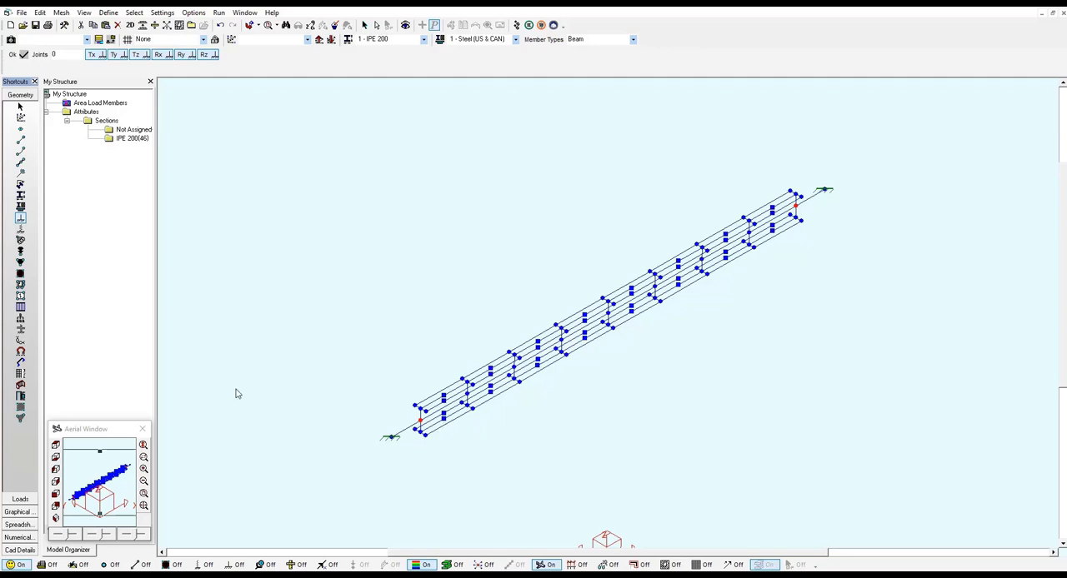
# - Assign the Shell Quad Mesh type to all panel elements of the beam
pyautogui.click(20, 285)
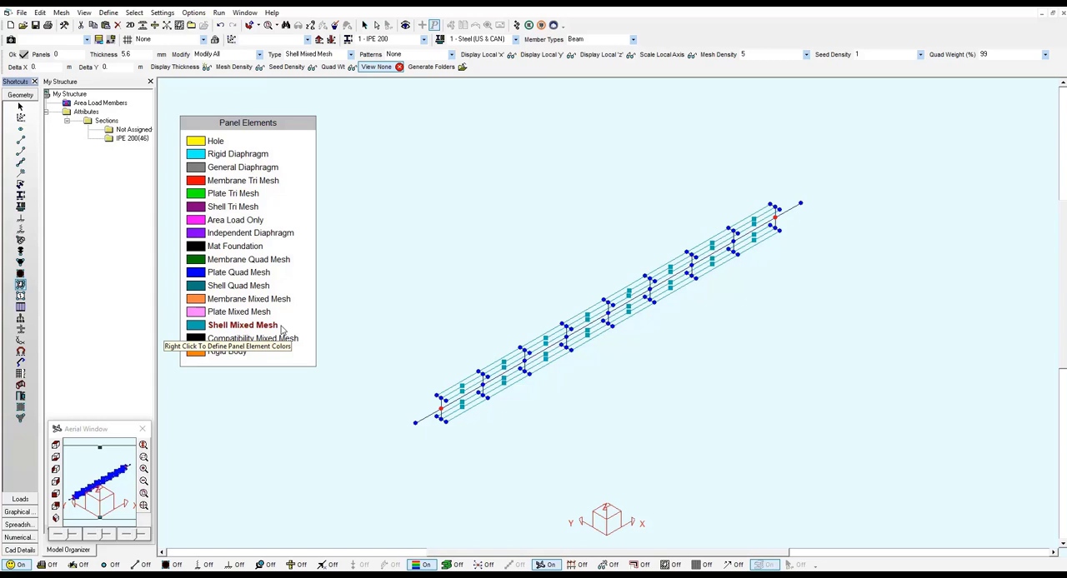
pyautogui.click(200, 288)
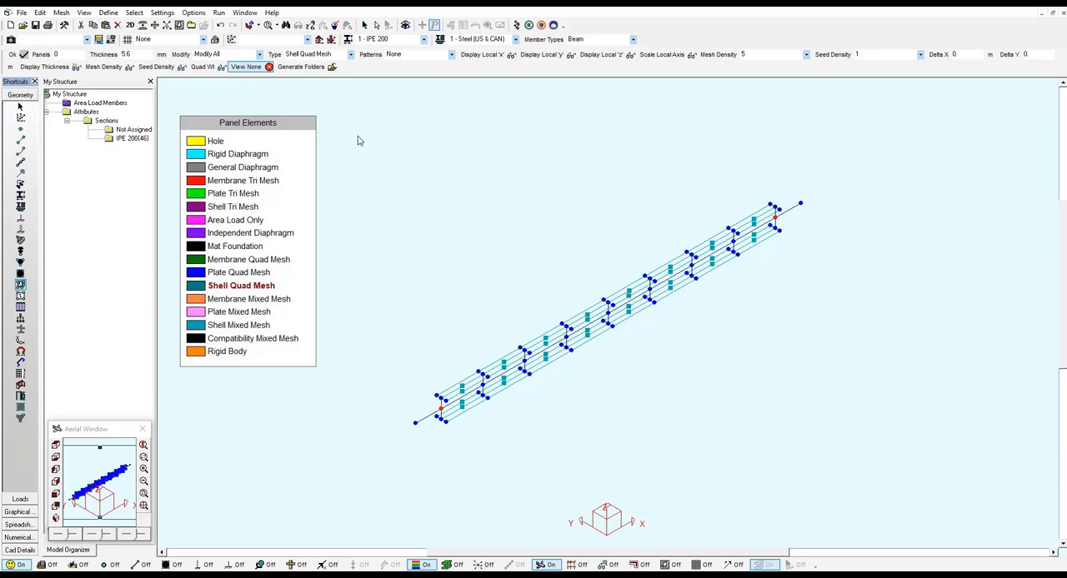
pyautogui.moveTo(355, 140); pyautogui.dragTo(554, 289)
pyautogui.moveTo(728, 334); pyautogui.dragTo(859, 449)
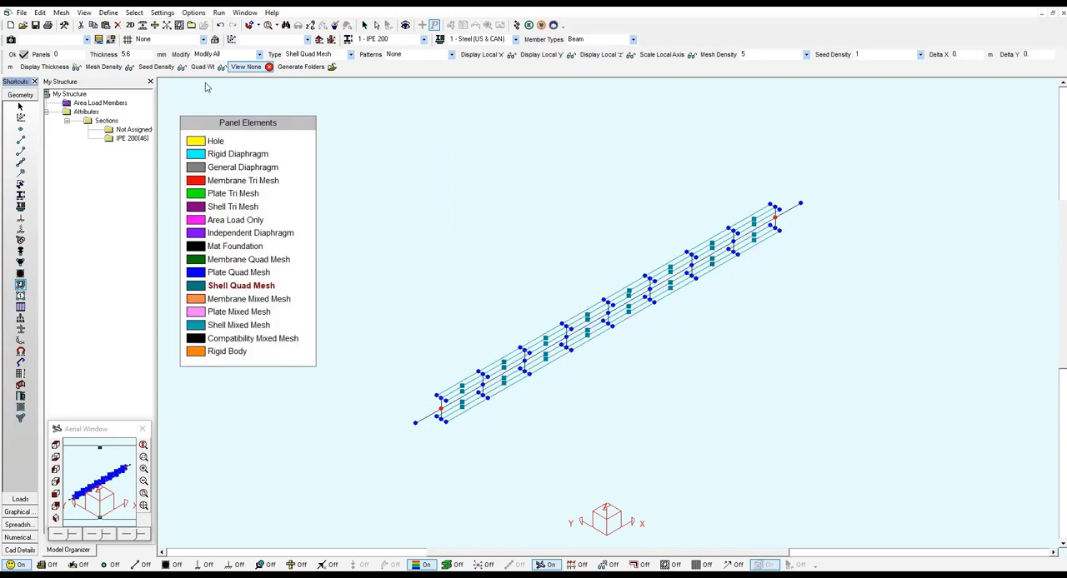
# - Review the thickness, mesh density and seed density of the beam's panels
pyautogui.click(48, 68)
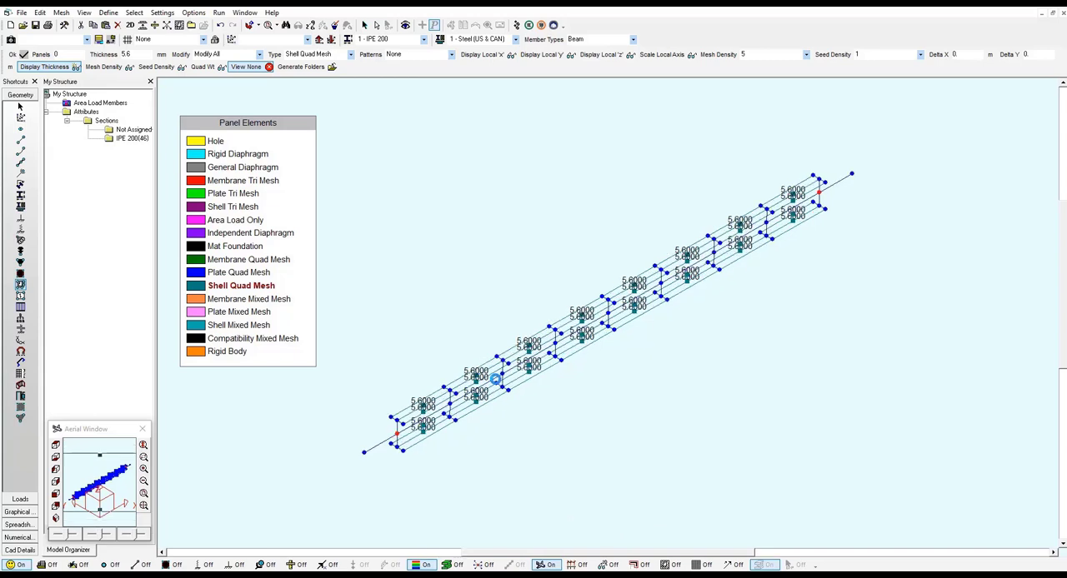
pyautogui.scroll(1, 498, 380)
pyautogui.click(40, 69)
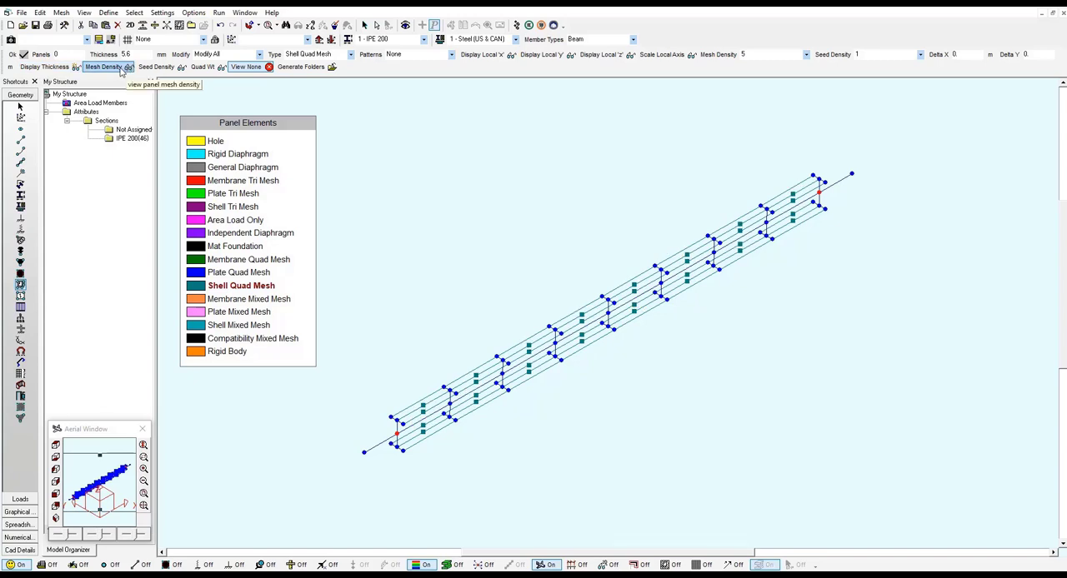
pyautogui.click(121, 70)
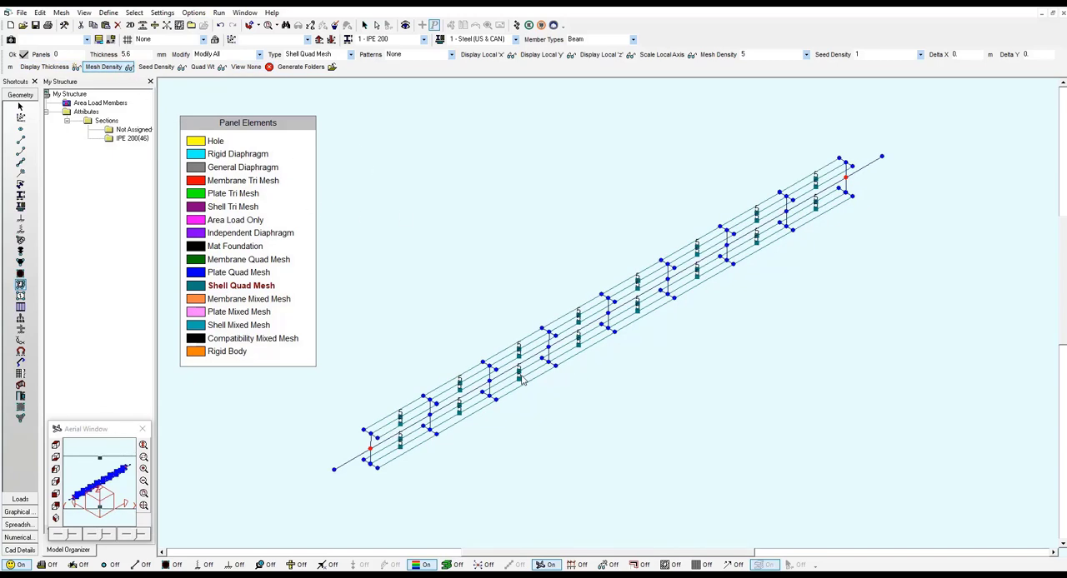
pyautogui.click(144, 69)
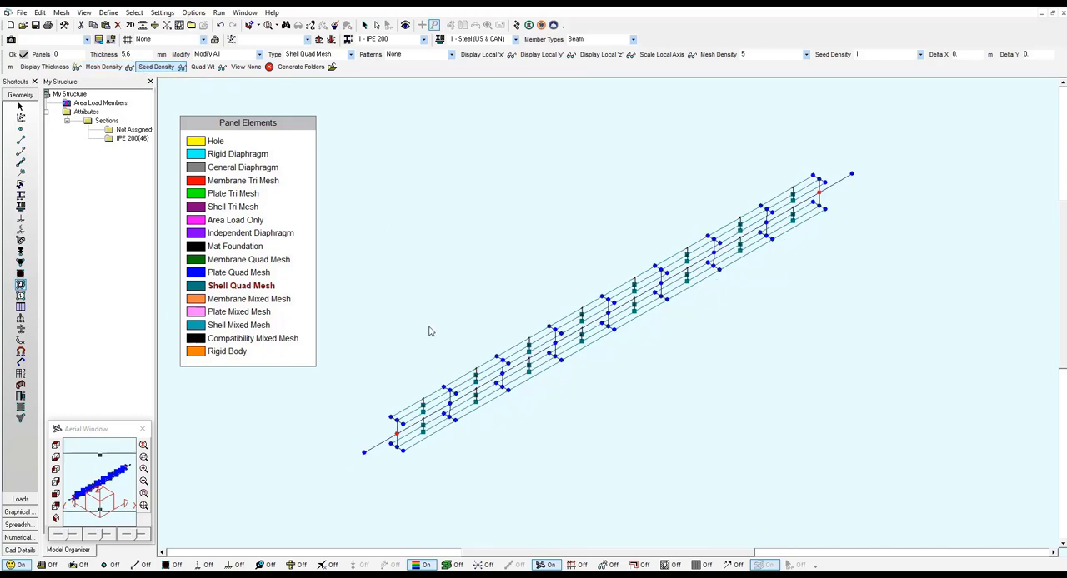
pyautogui.click(808, 56)
pyautogui.click(808, 55)
# - Mesh the beam's panel elements with the current density settings and accept the generated mesh
pyautogui.click(67, 18)
pyautogui.click(64, 14)
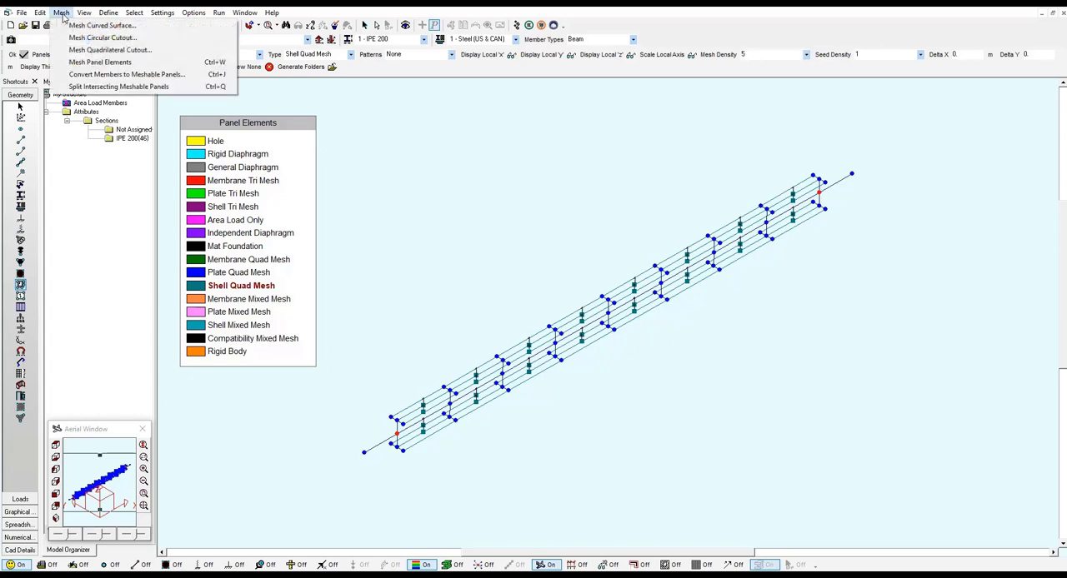
pyautogui.click(152, 63)
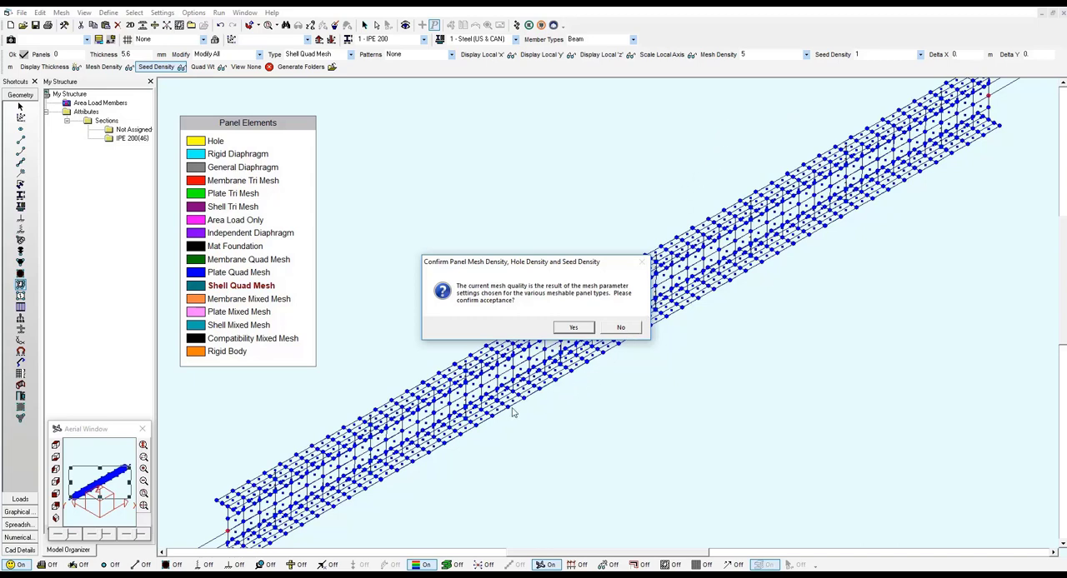
pyautogui.click(576, 327)
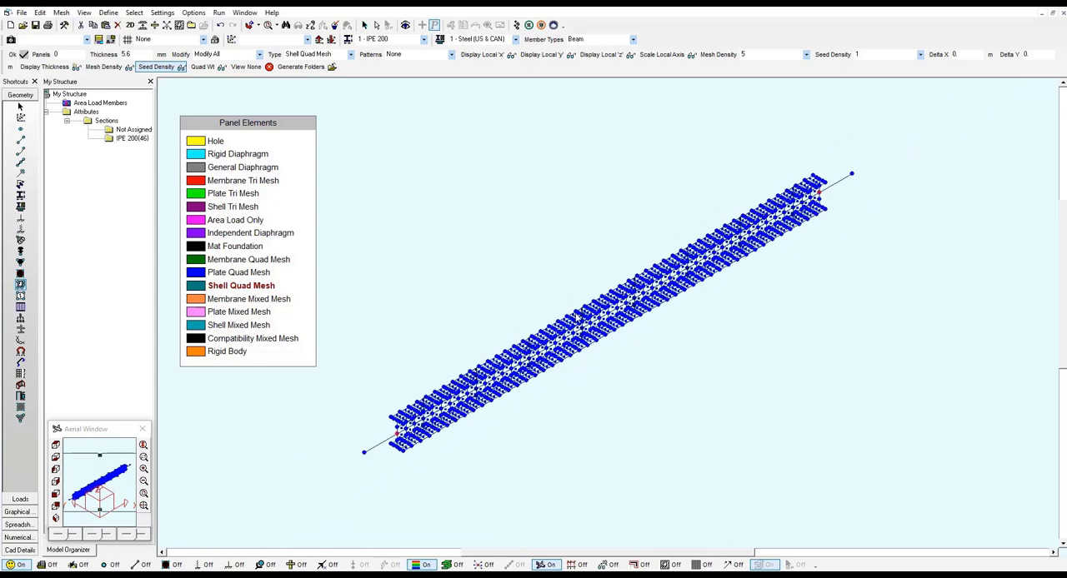
pyautogui.scroll(2, 563, 319)
pyautogui.moveTo(470, 368); pyautogui.dragTo(517, 343, button='middle')
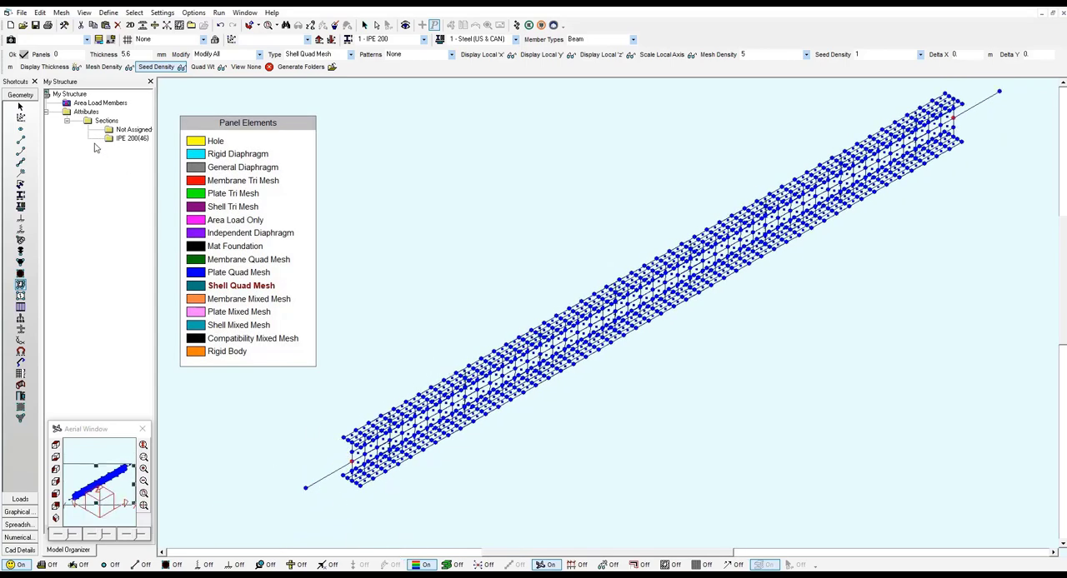
# - Display all loads on the meshed beam and examine how the uniform load is distributed over the shells and end members
pyautogui.click(20, 501)
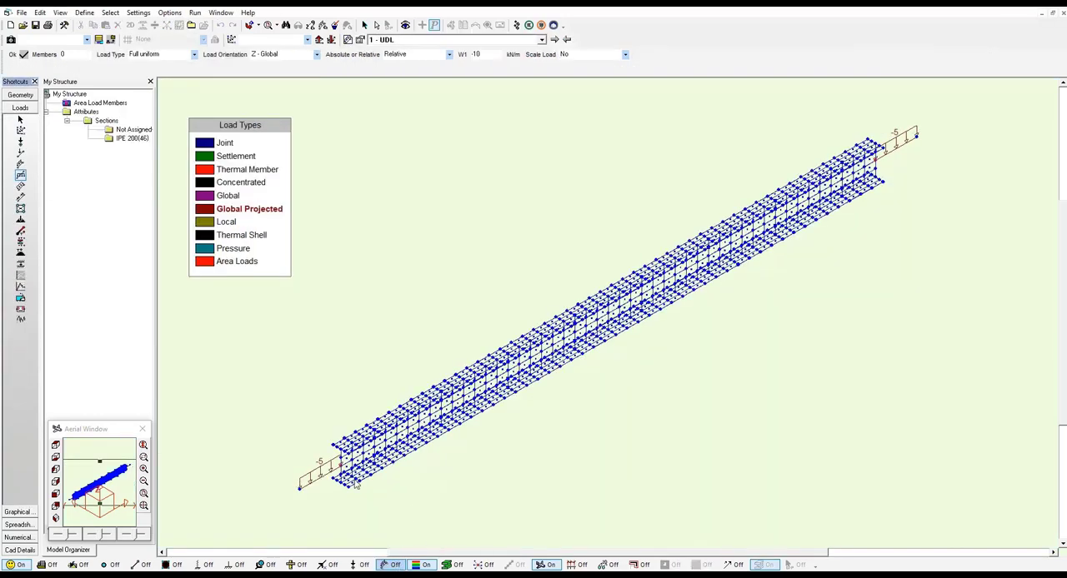
pyautogui.click(20, 119)
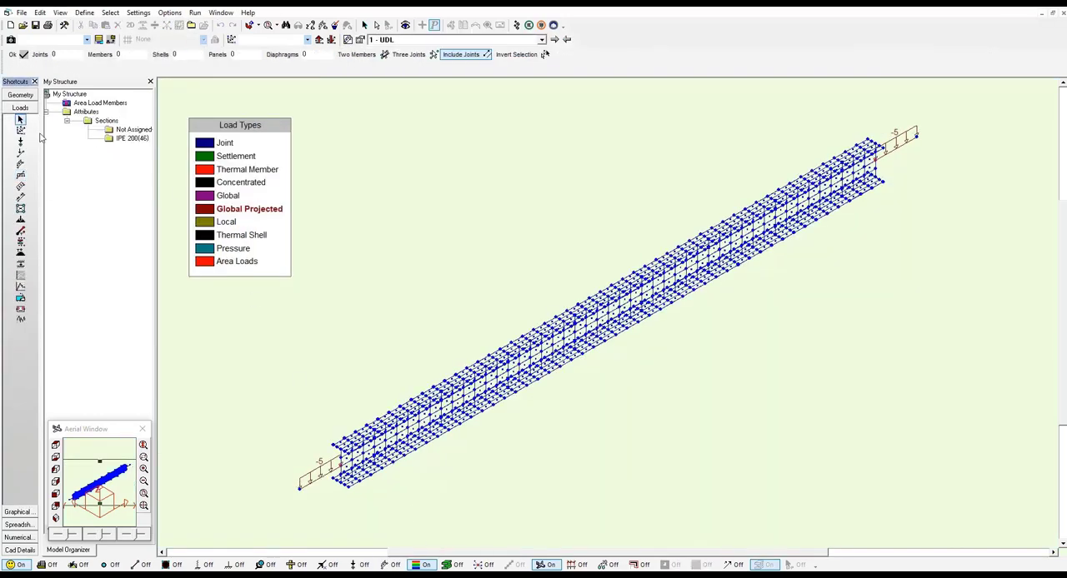
pyautogui.click(389, 565)
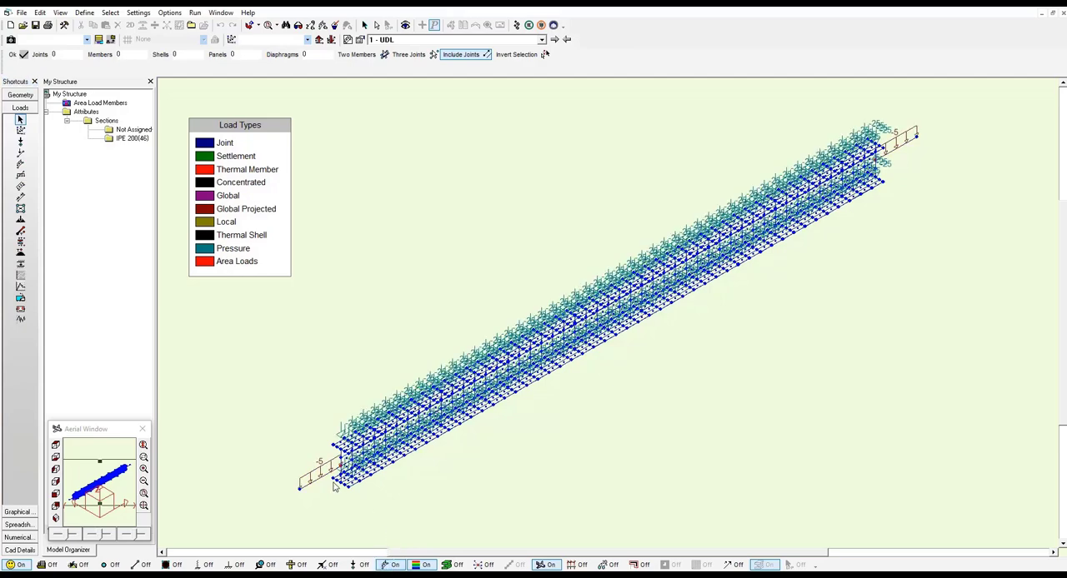
pyautogui.scroll(2, 333, 485)
pyautogui.scroll(2, 325, 479)
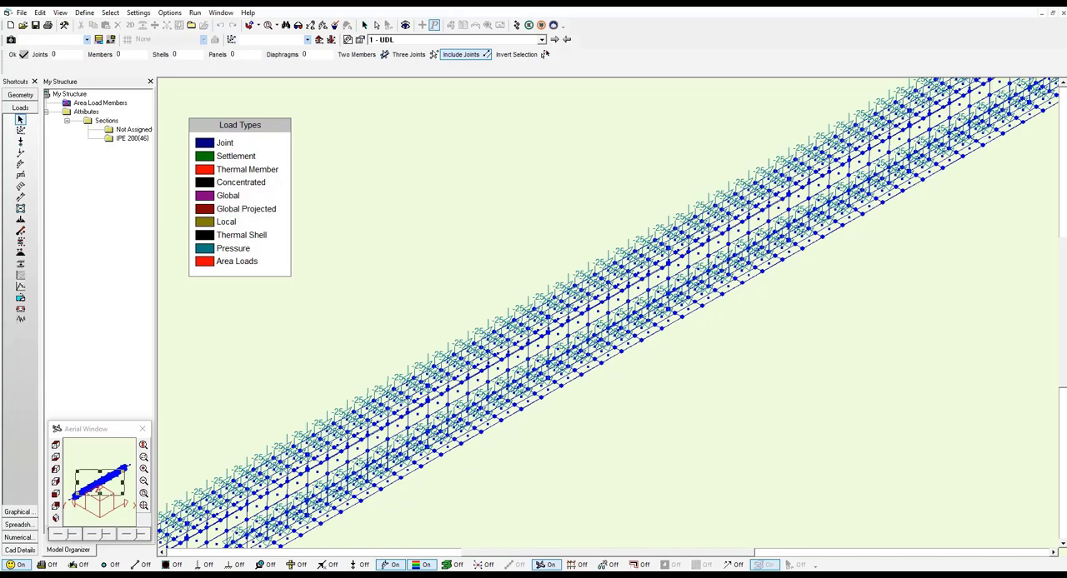
pyautogui.scroll(-2, 494, 346)
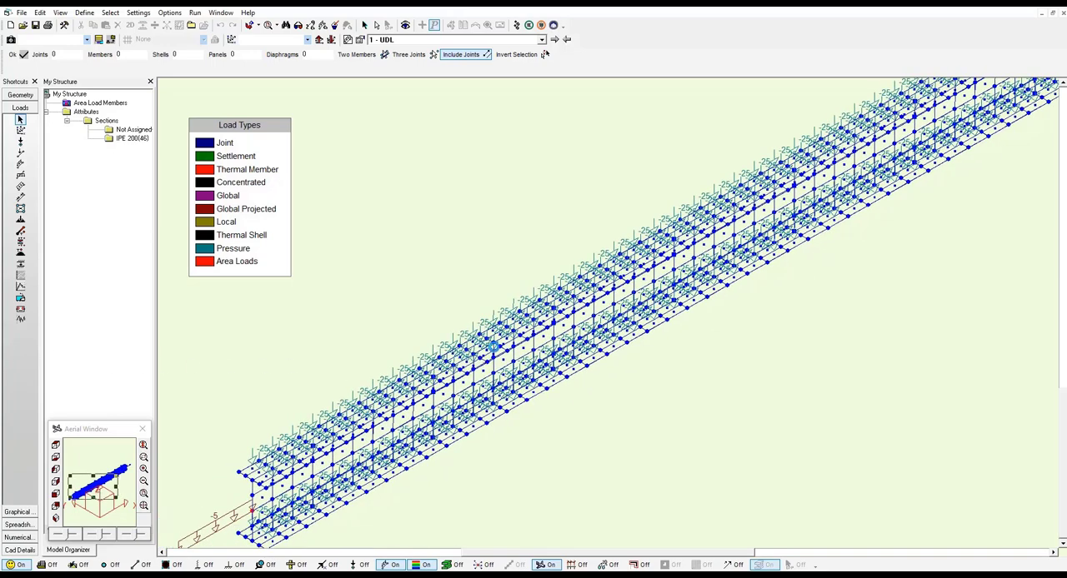
pyautogui.scroll(-2, 494, 346)
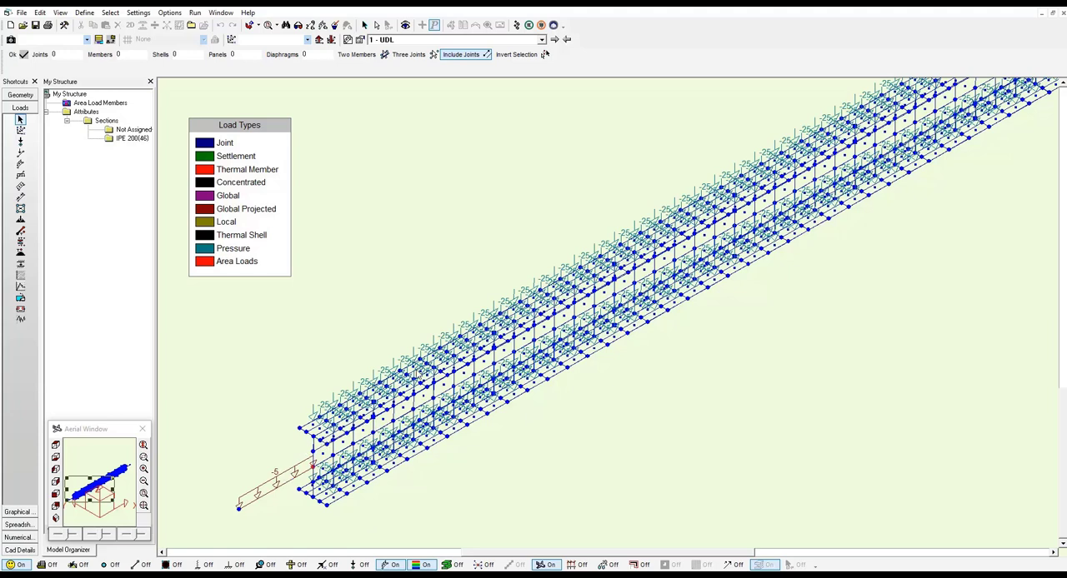
pyautogui.scroll(-1, 416, 370)
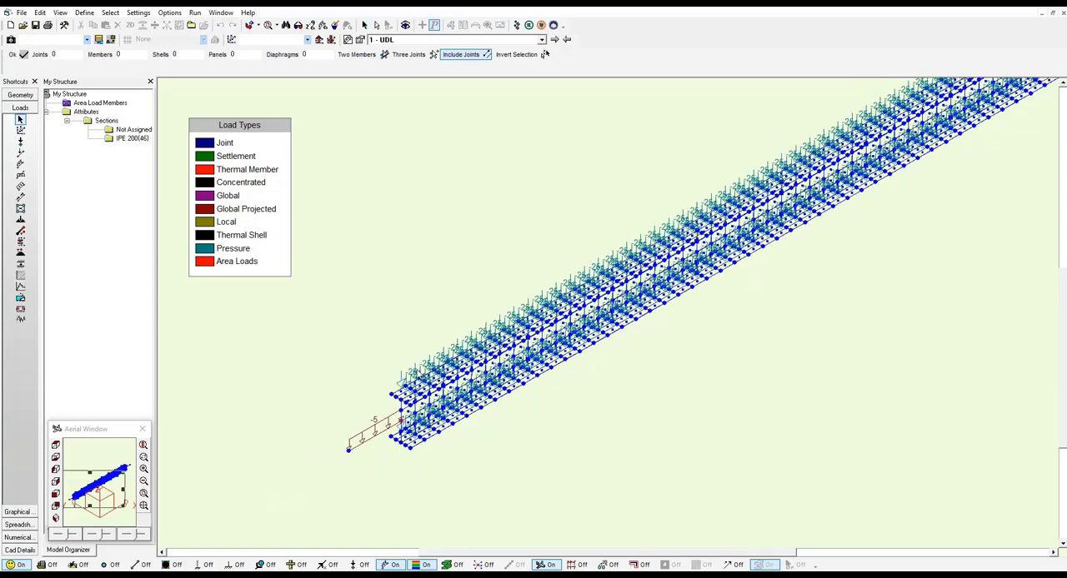
# - Turn off the load display on the meshed beam while keeping the legend shown
pyautogui.click(423, 564)
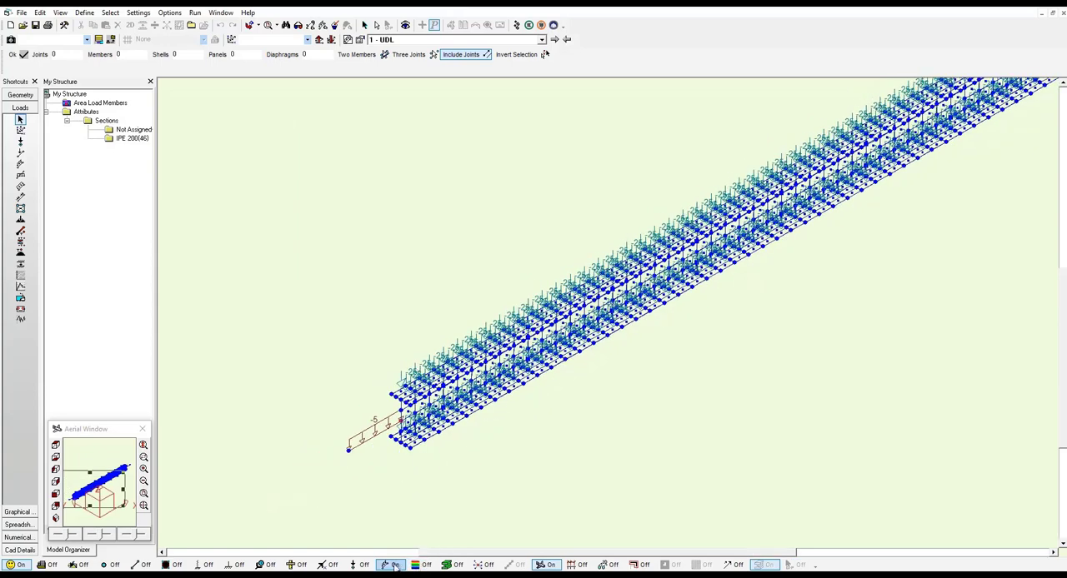
pyautogui.click(391, 566)
pyautogui.click(419, 566)
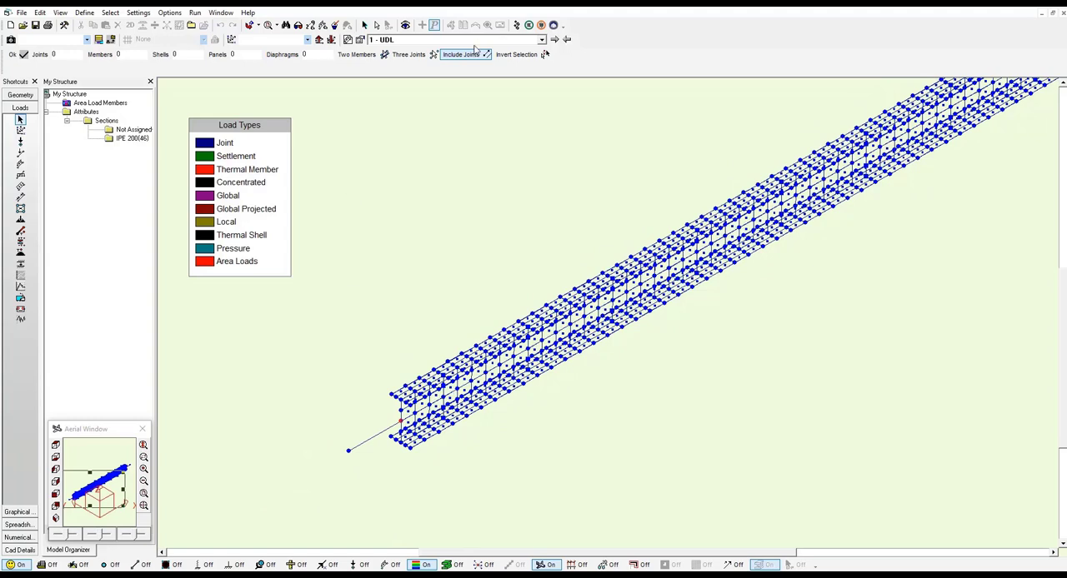
# - Run a Linear Static analysis for both load cases and combinations and proceed to the results
pyautogui.click(516, 27)
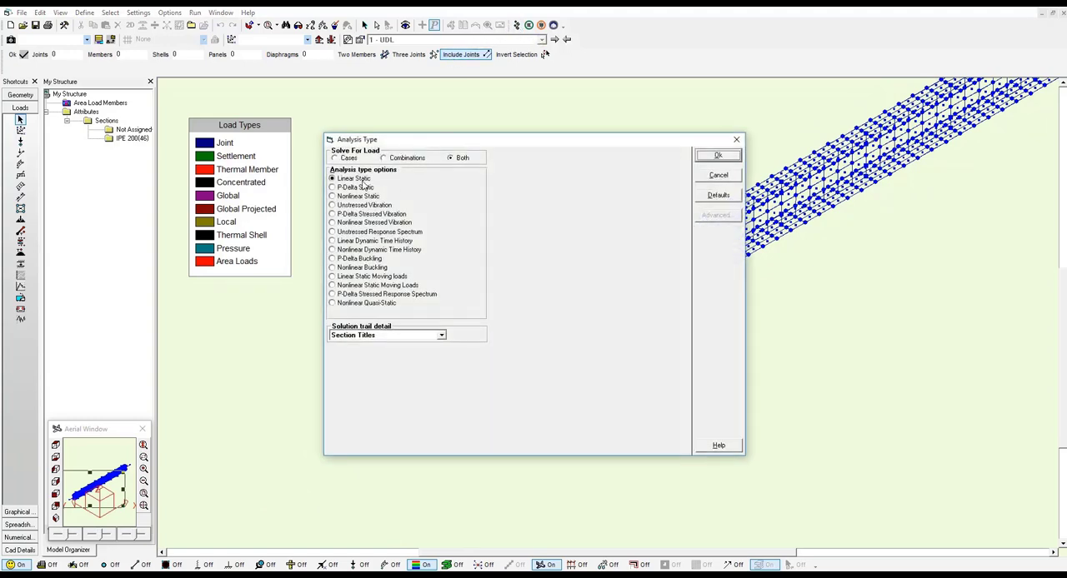
pyautogui.click(713, 156)
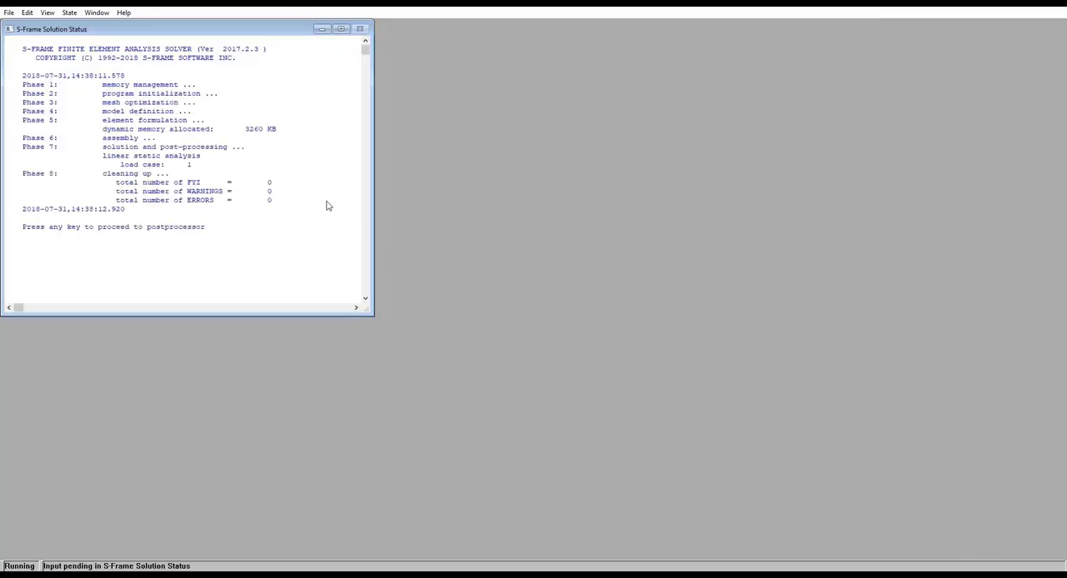
pyautogui.press('Return')
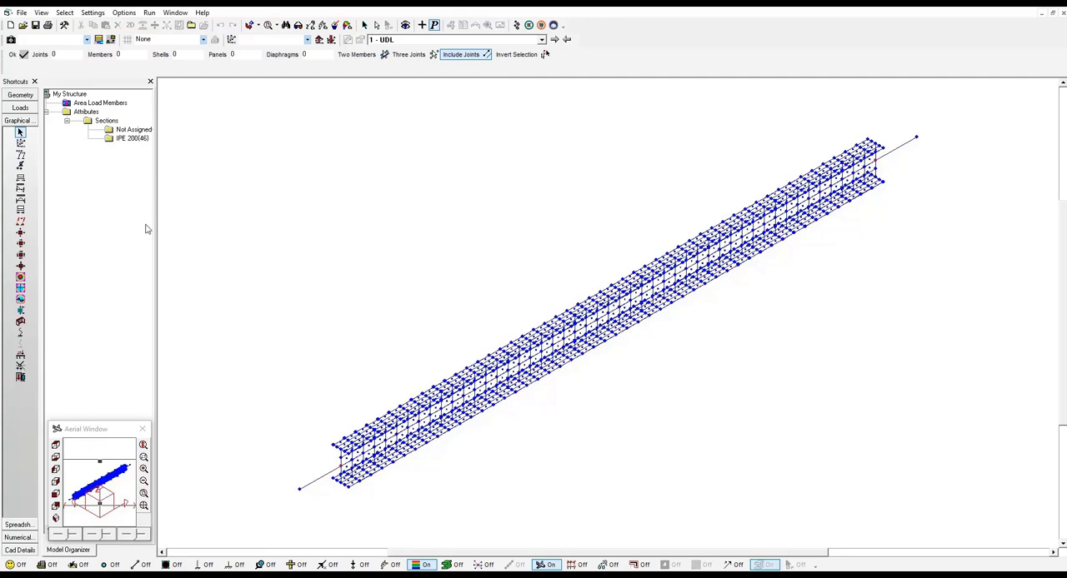
# - Display the wall line assembly results as a maximum MY moment diagram along the beam for load case 1
pyautogui.click(20, 322)
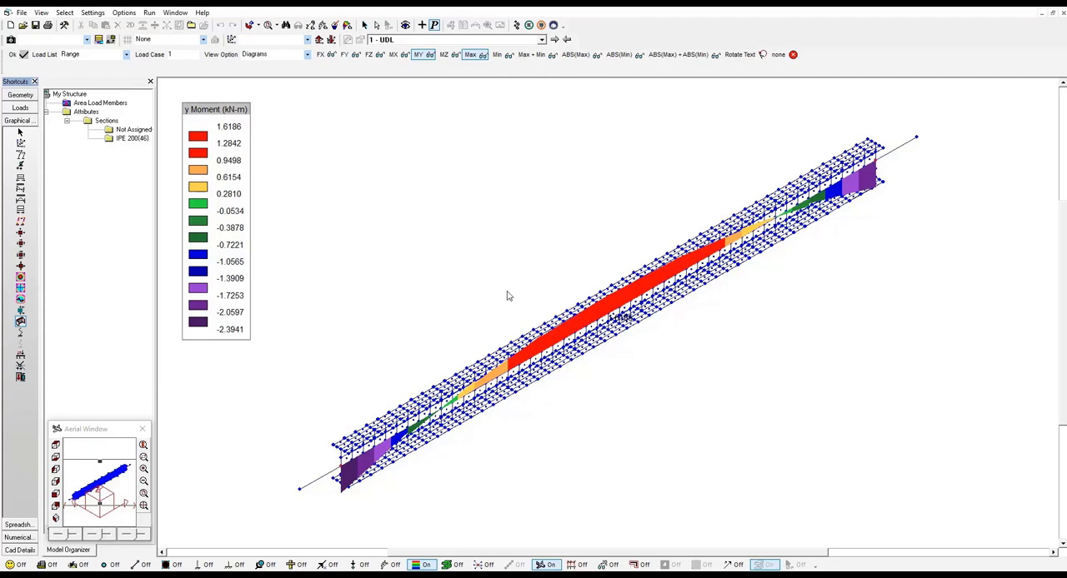
pyautogui.scroll(1, 609, 323)
pyautogui.scroll(1, 611, 323)
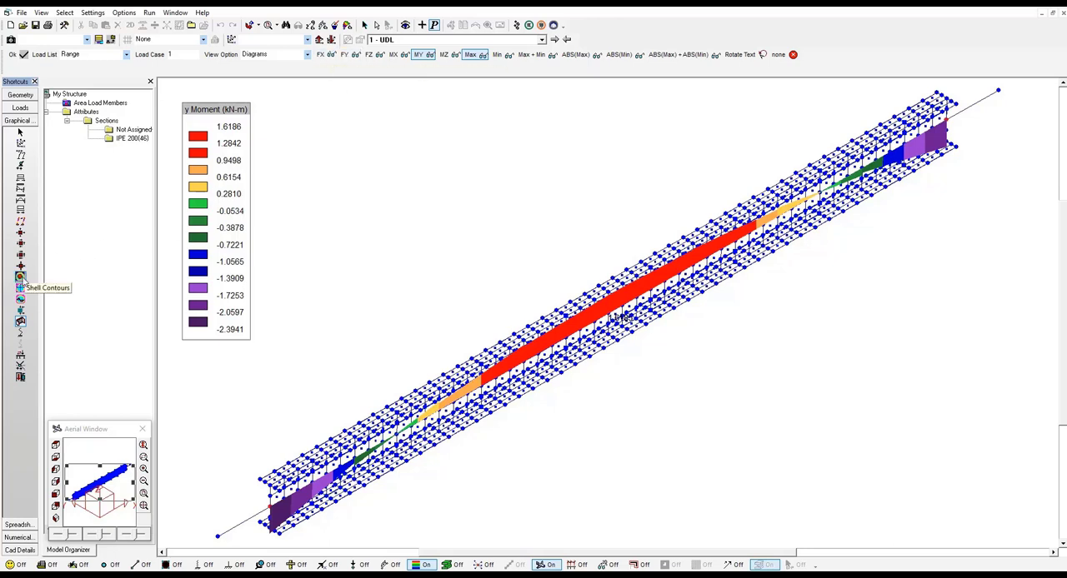
# - Display the shell contours on the beam and set the plotted result to Von Mises Top
pyautogui.click(20, 277)
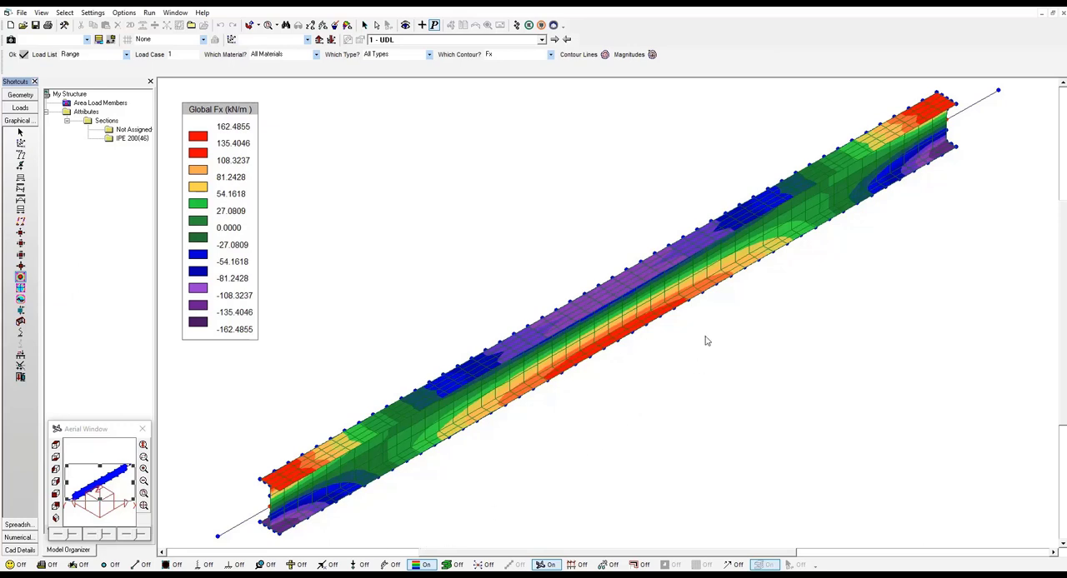
pyautogui.click(550, 56)
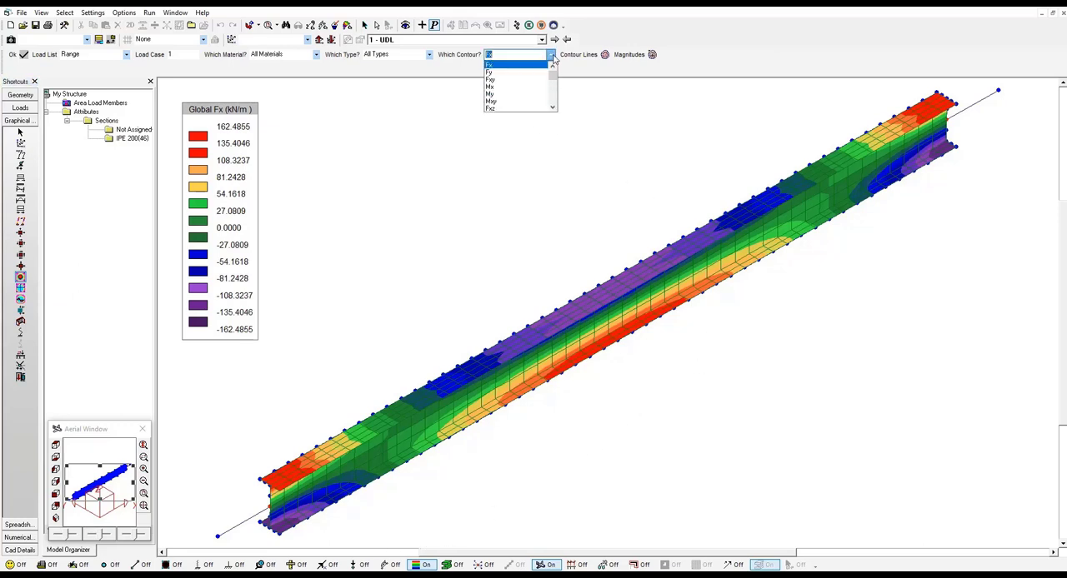
pyautogui.moveTo(555, 72); pyautogui.dragTo(555, 84)
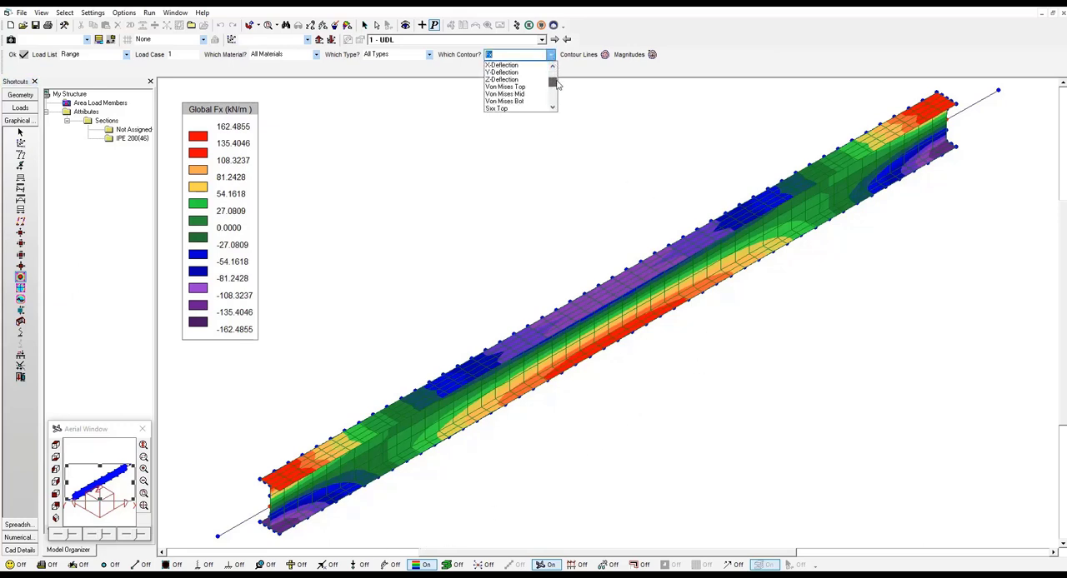
pyautogui.click(514, 86)
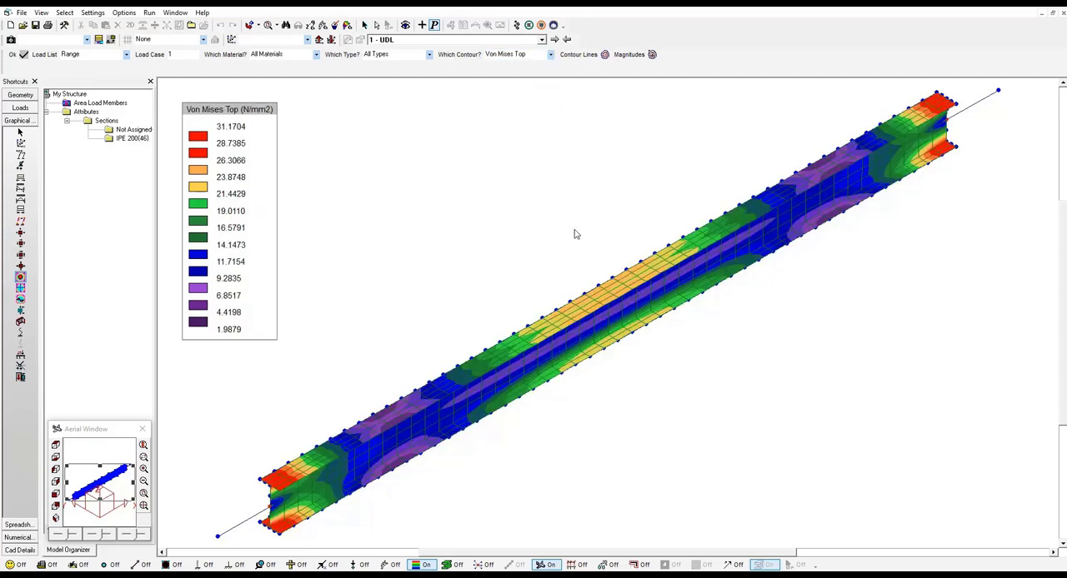